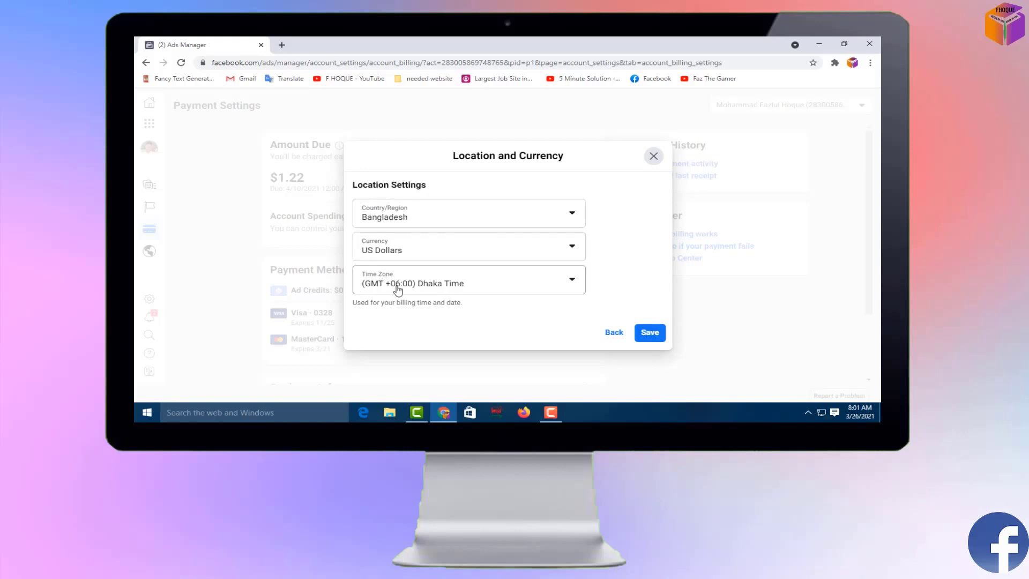
- Keep US Dollars as currency and Dhaka Time as time zone, then save the location settings
{"action": "left_click", "coordinate": [570, 250]}
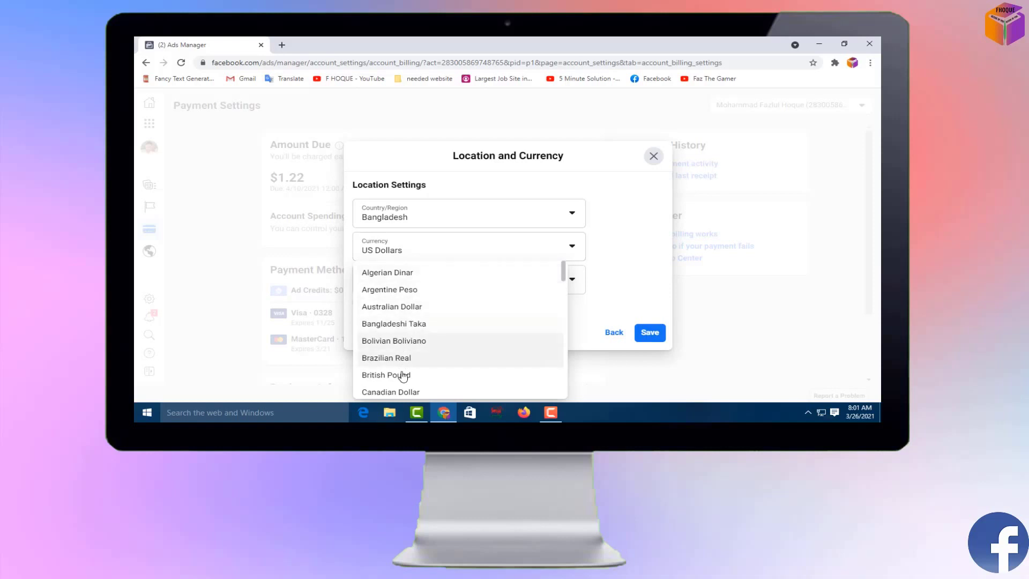
{"action": "left_click", "coordinate": [591, 250]}
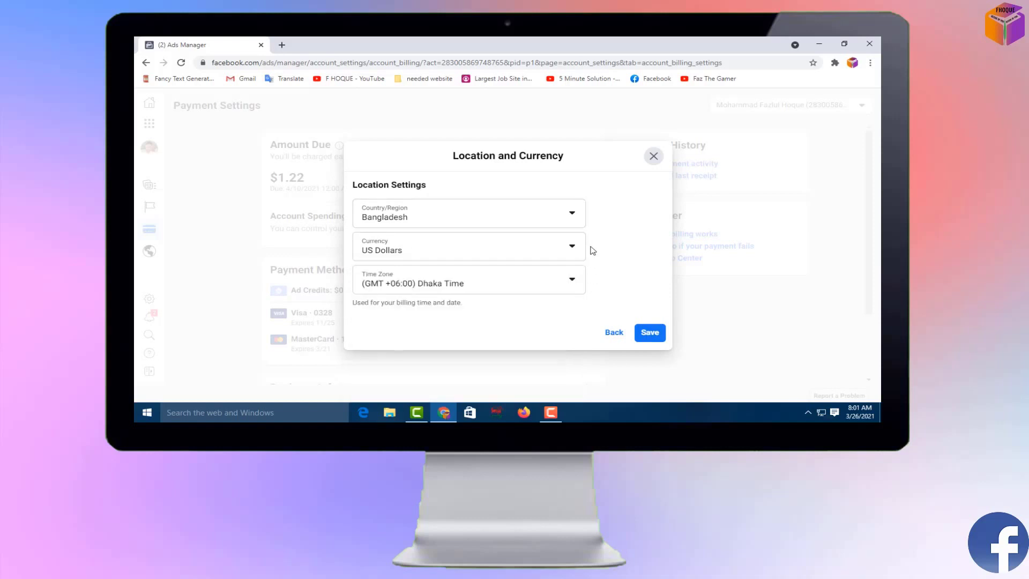
{"action": "left_click", "coordinate": [573, 283]}
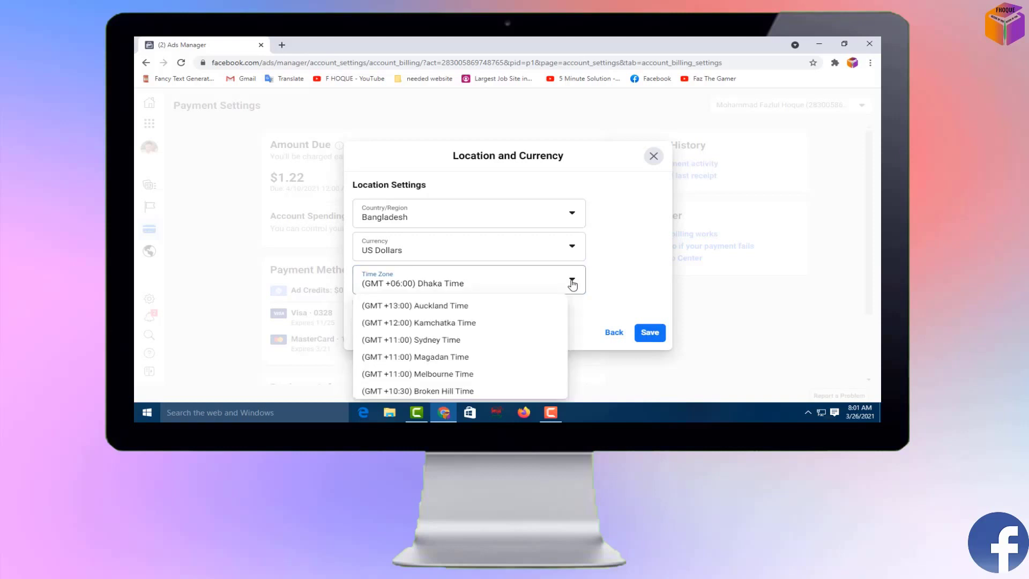
{"action": "scroll", "coordinate": [466, 317], "scroll_direction": "down", "scroll_amount": 10}
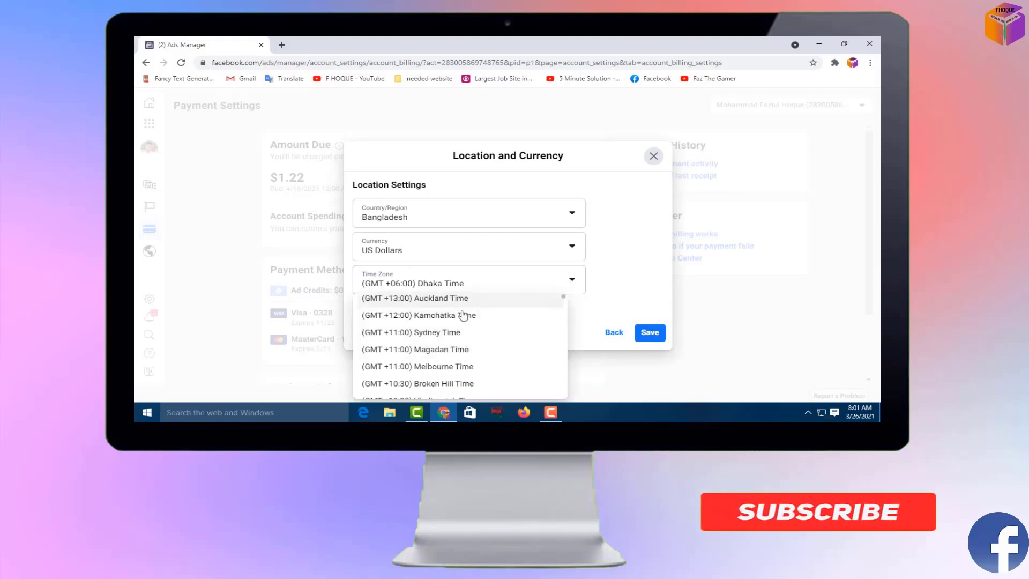
{"action": "scroll", "coordinate": [461, 320], "scroll_direction": "down", "scroll_amount": 3}
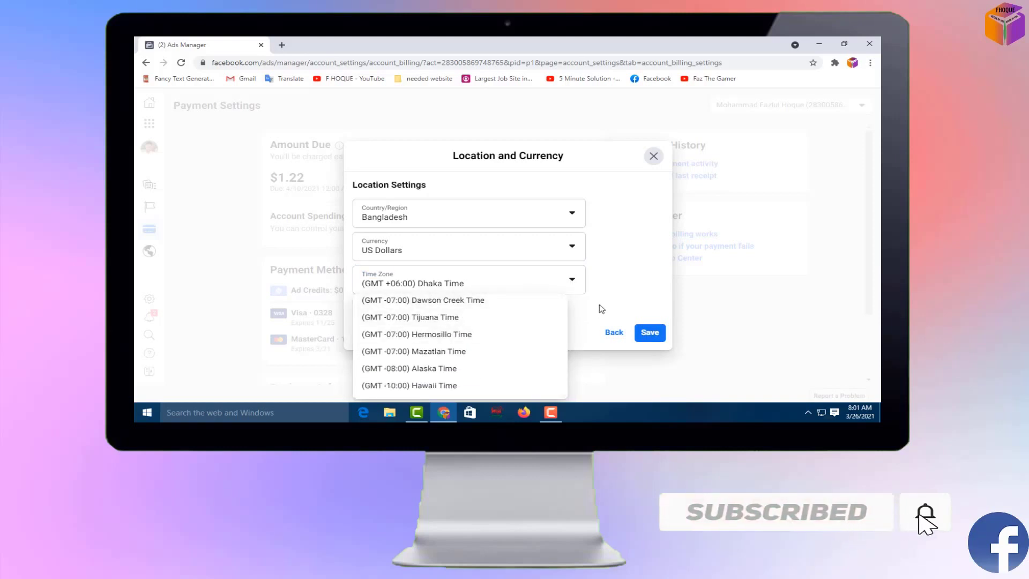
{"action": "left_click", "coordinate": [601, 310]}
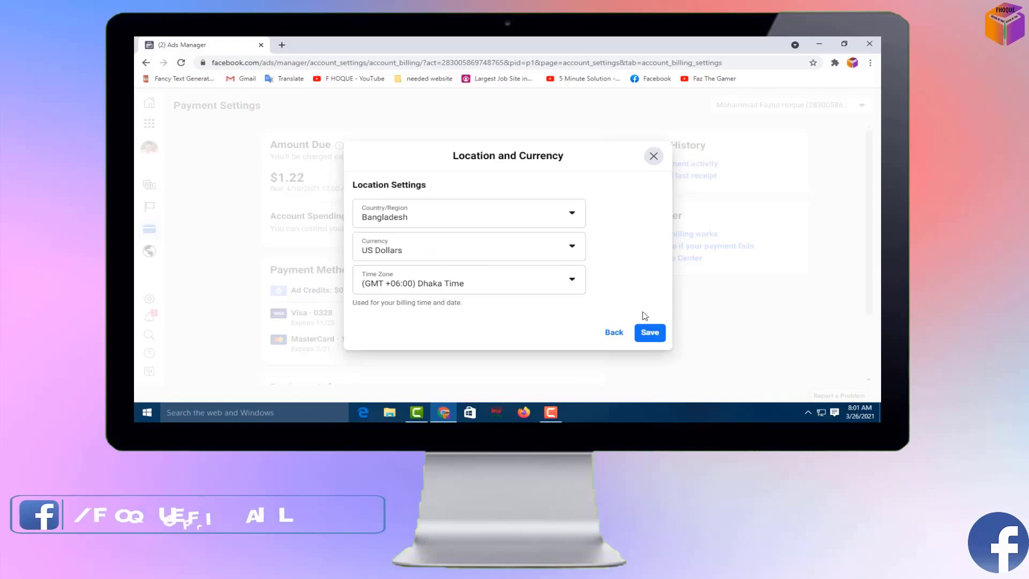
{"action": "left_click", "coordinate": [650, 332]}
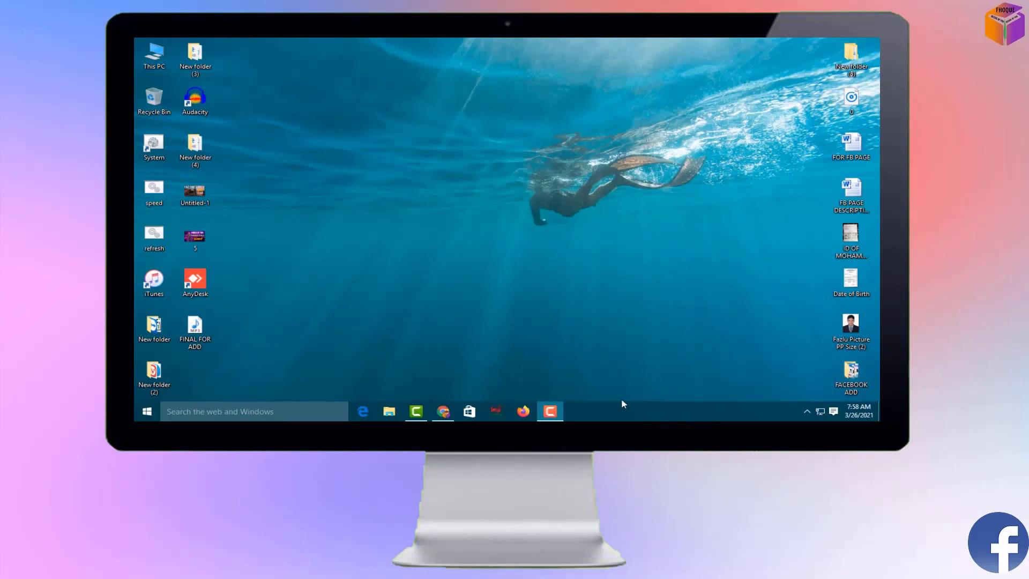
- Search Google for 'facebook ads manager' in a new Chrome tab
{"action": "left_click", "coordinate": [445, 411]}
{"action": "left_click", "coordinate": [230, 66]}
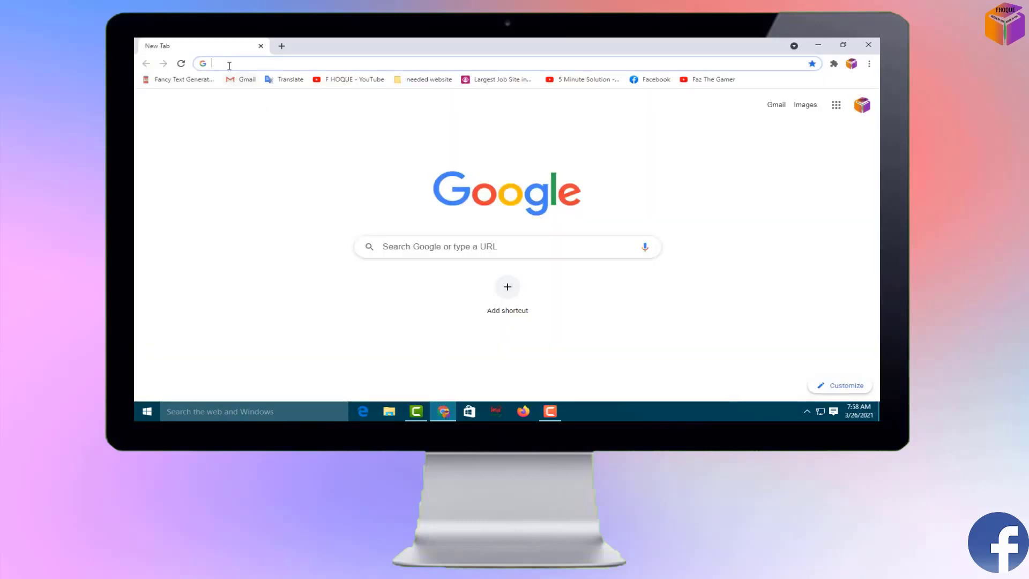
{"action": "type", "text": "FA"}
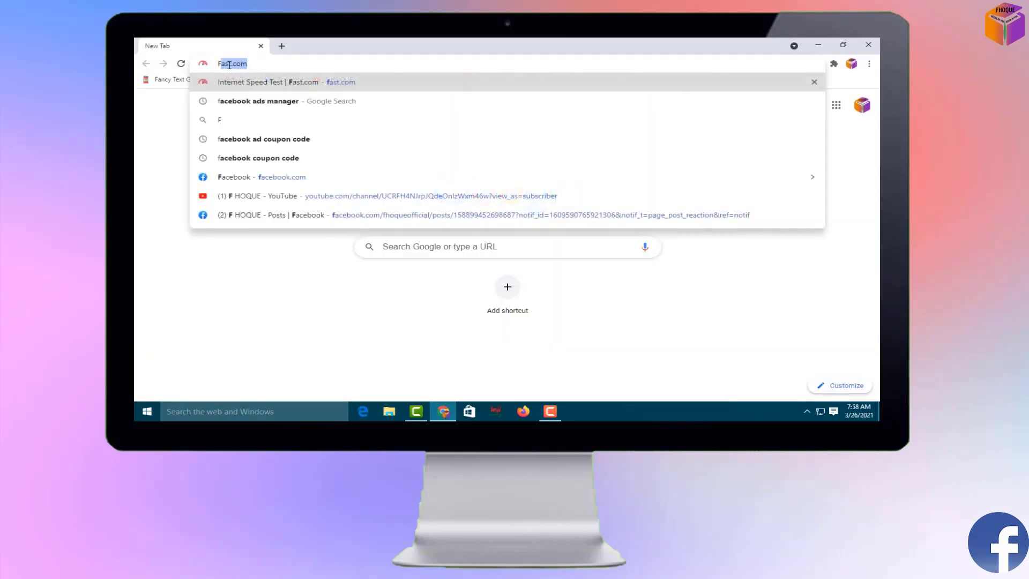
{"action": "key", "text": "BackSpace"}
{"action": "key", "text": "BackSpace"}
{"action": "key", "text": "BackSpace"}
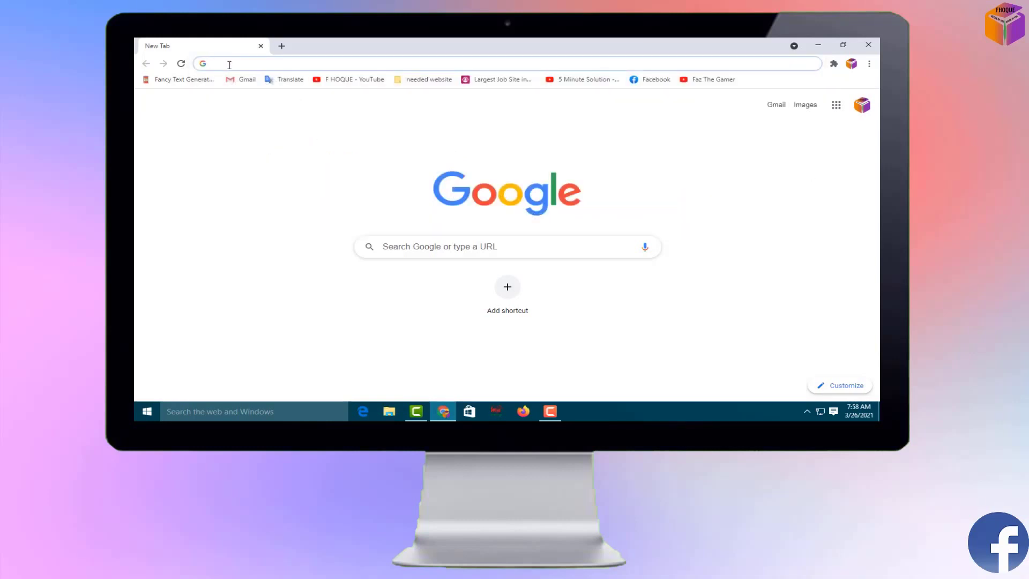
{"action": "type", "text": "fa"}
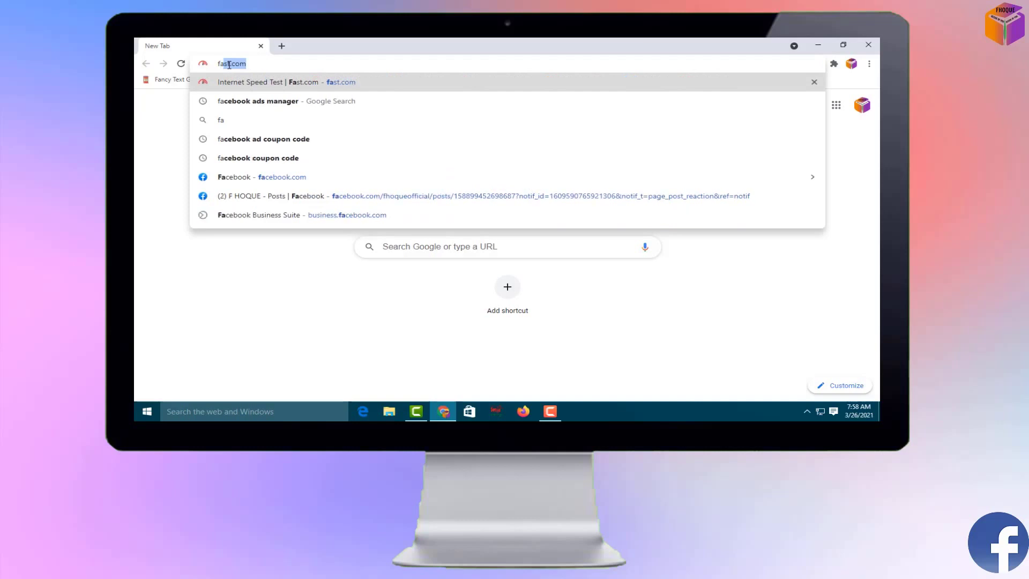
{"action": "type", "text": "cebook"}
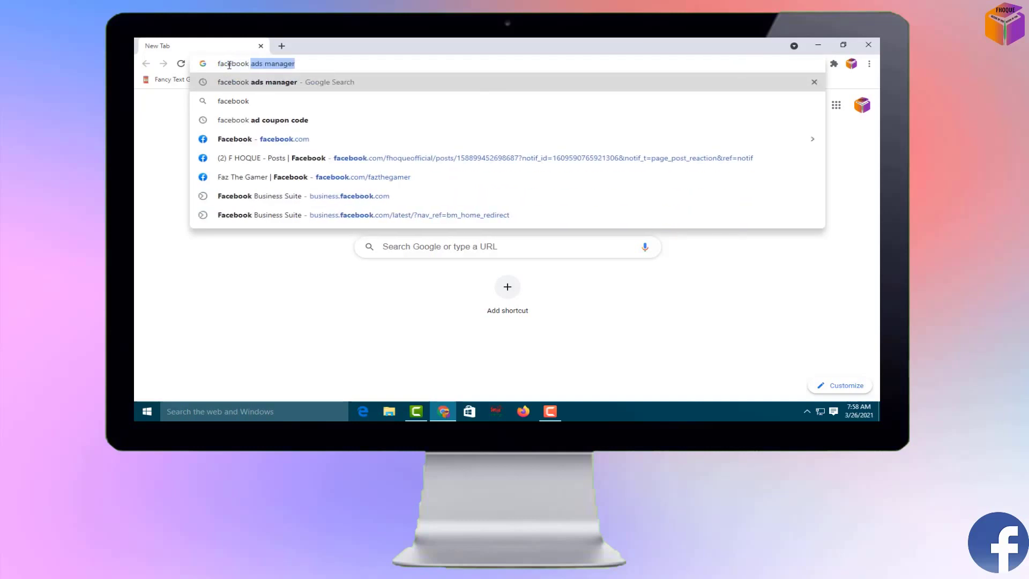
{"action": "type", "text": " ads"}
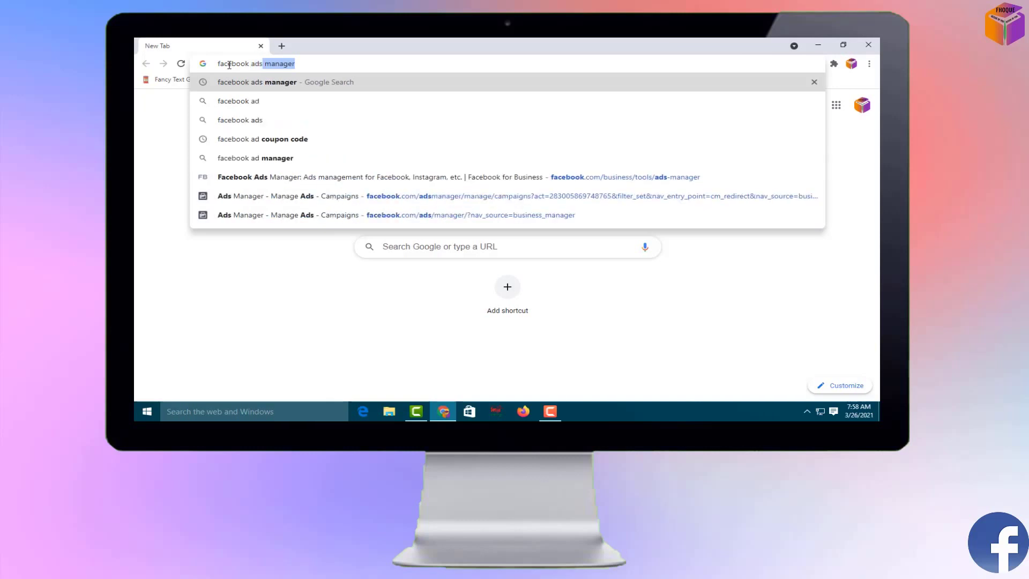
{"action": "type", "text": " ma"}
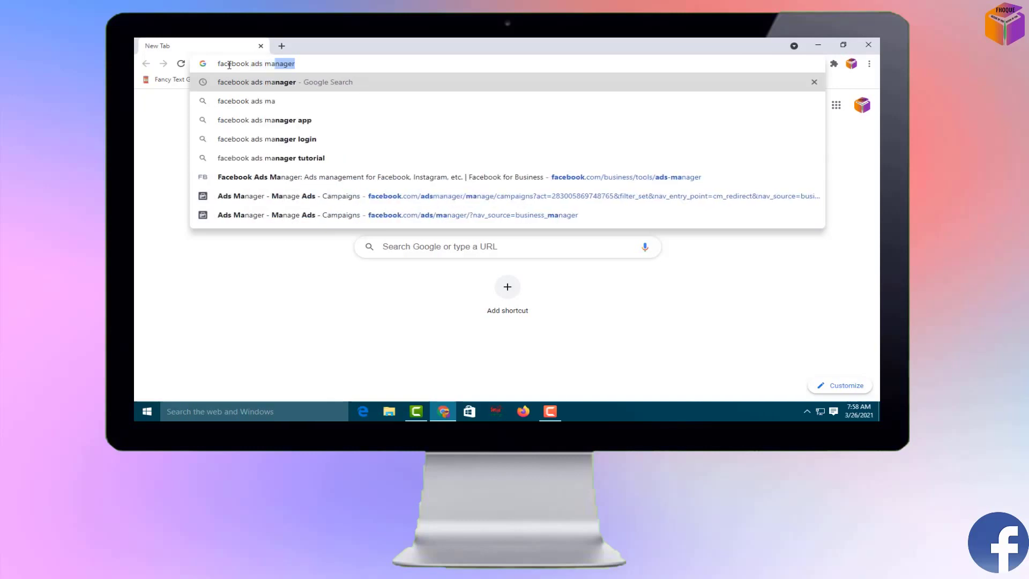
{"action": "type", "text": "nager"}
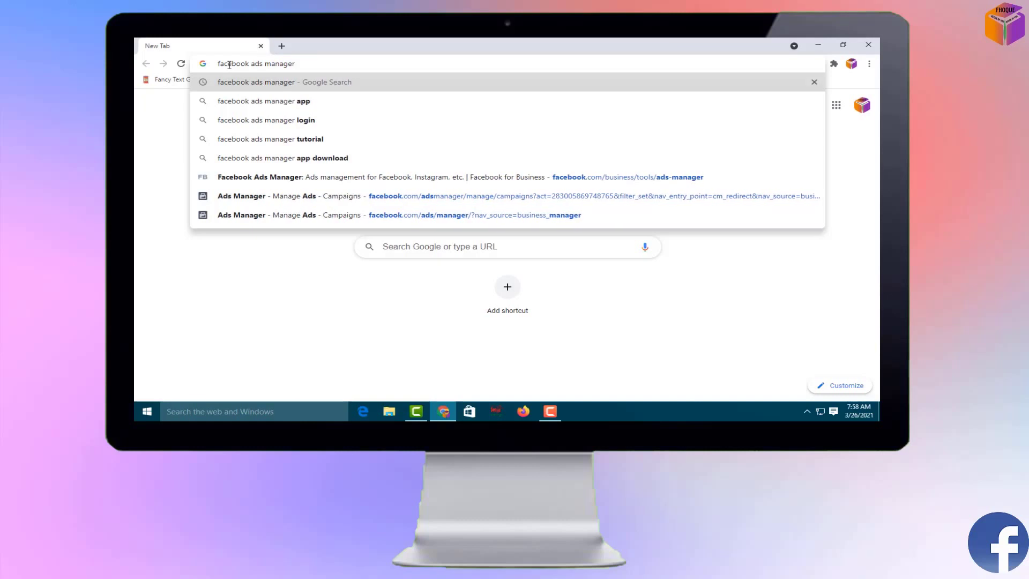
{"action": "key", "text": "Return"}
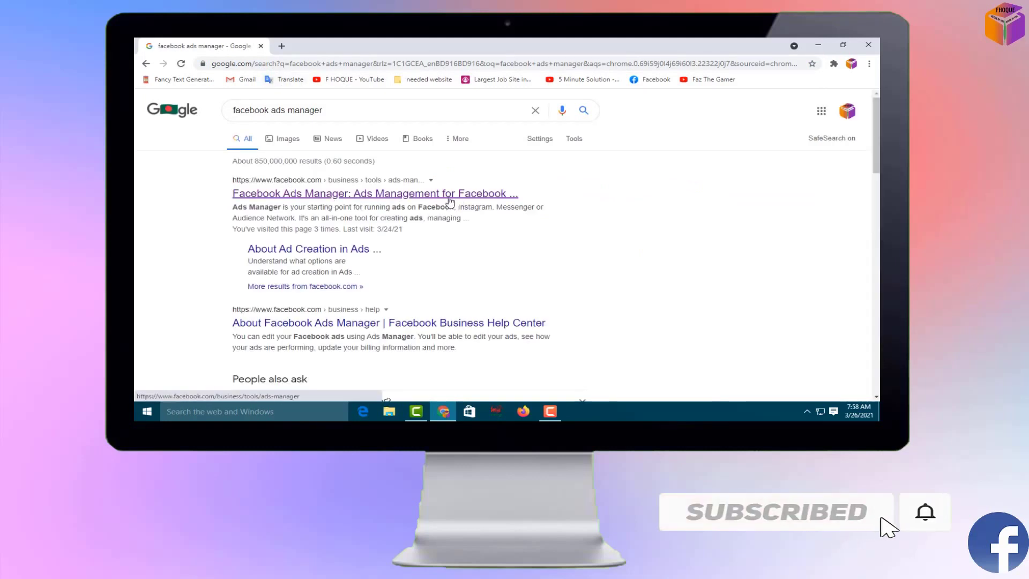
- Follow the Facebook Ads Manager result through to the Ad Accounts page
{"action": "left_click", "coordinate": [349, 195]}
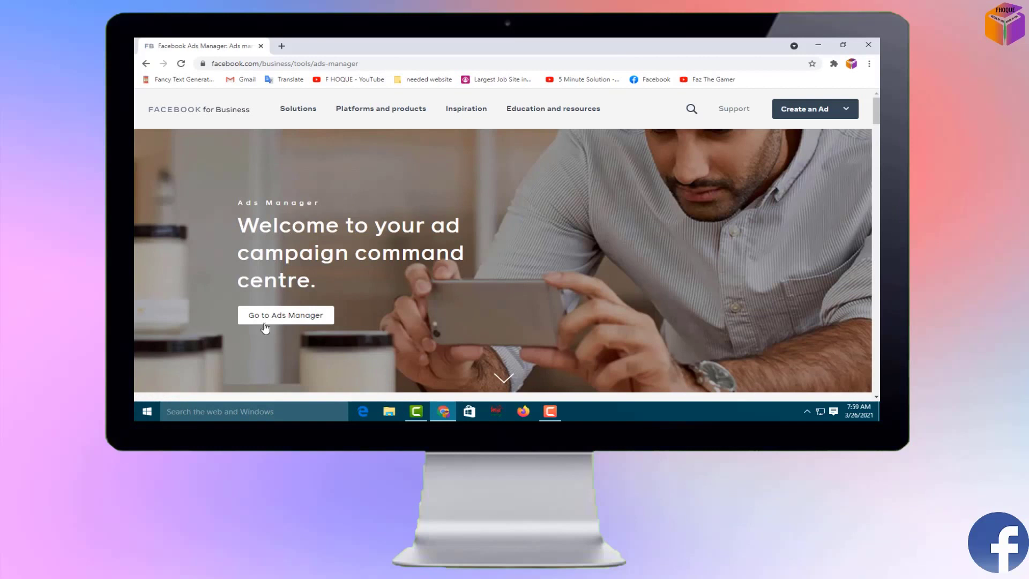
{"action": "left_click", "coordinate": [299, 321]}
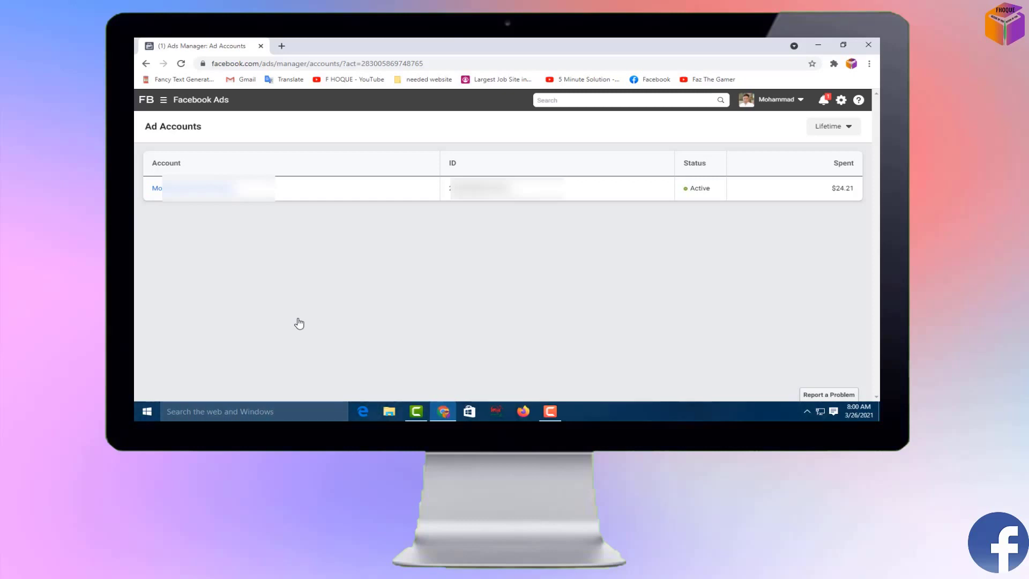
- Go to Ad Account Settings, then Payment Settings showing $1.22 due and two cards
{"action": "left_click", "coordinate": [165, 102]}
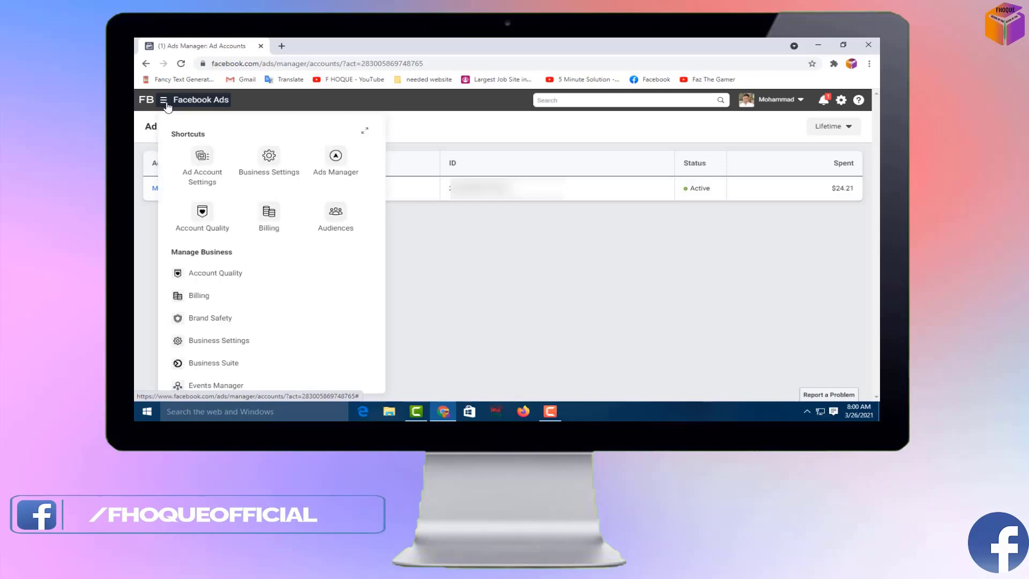
{"action": "left_click", "coordinate": [213, 171]}
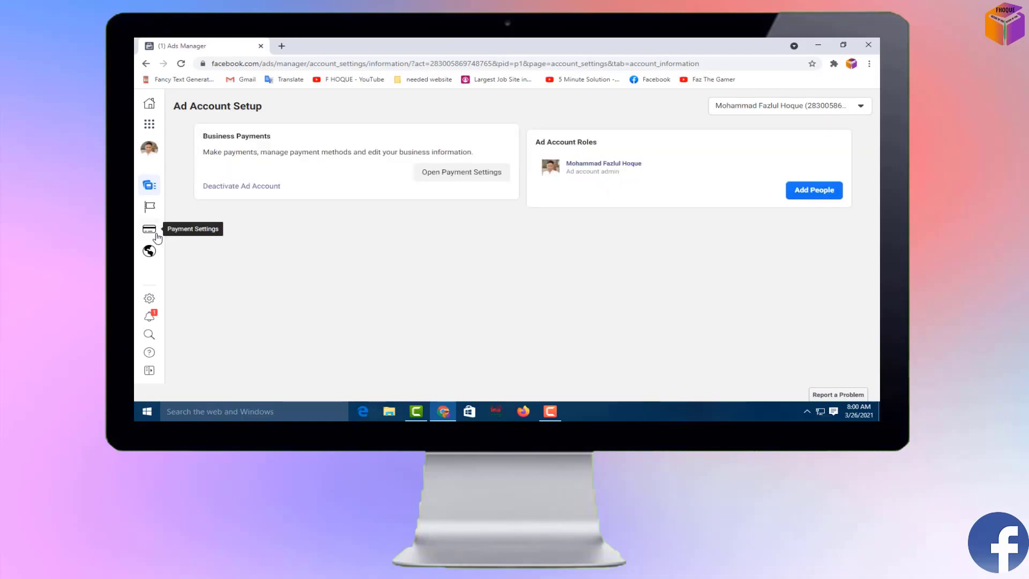
{"action": "mouse_move", "coordinate": [156, 236]}
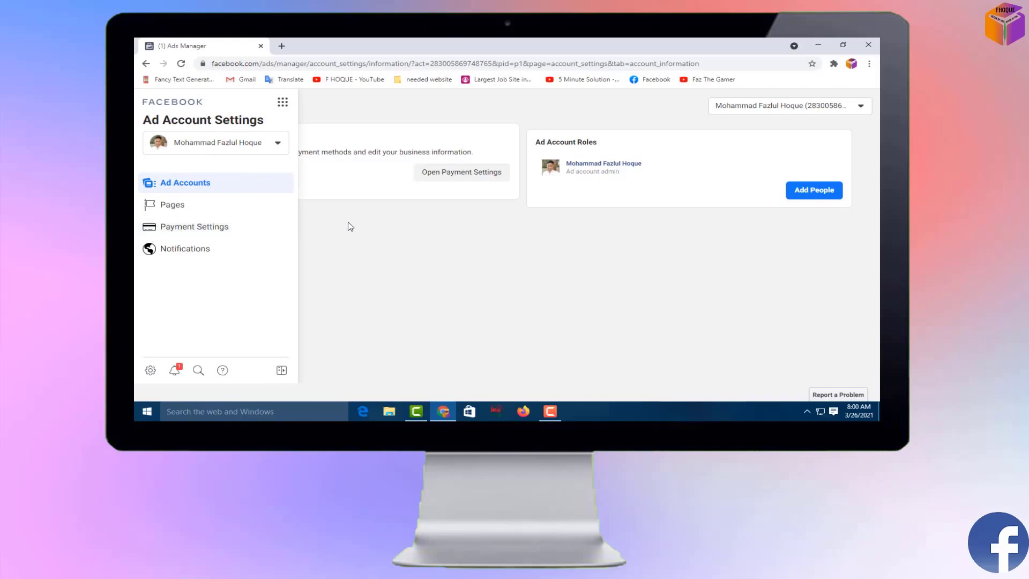
{"action": "left_click", "coordinate": [152, 235]}
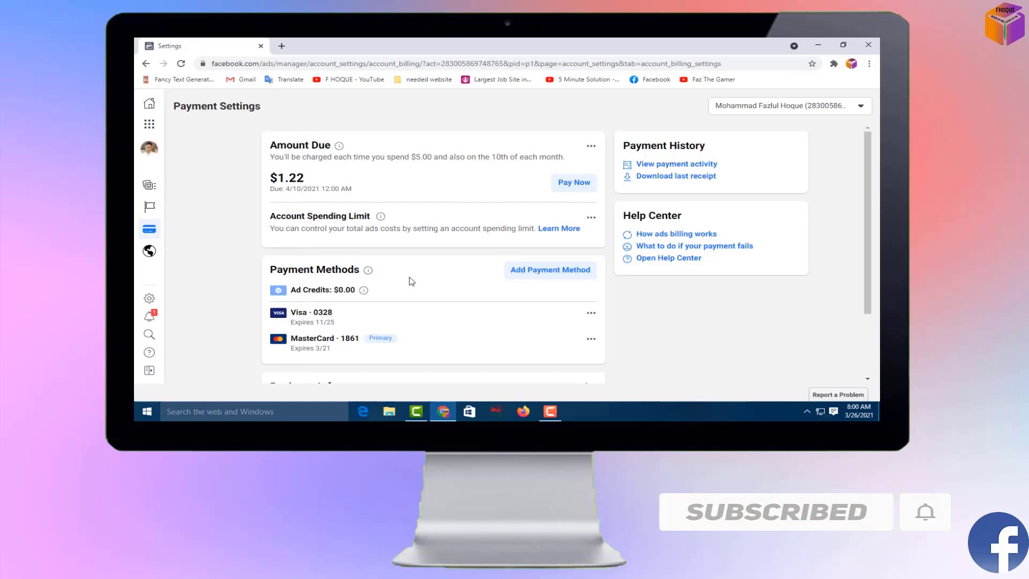
- Start adding a payment method and edit Location and Currency (Bangladesh, US Dollars, Dhaka Time)
{"action": "left_click", "coordinate": [557, 275]}
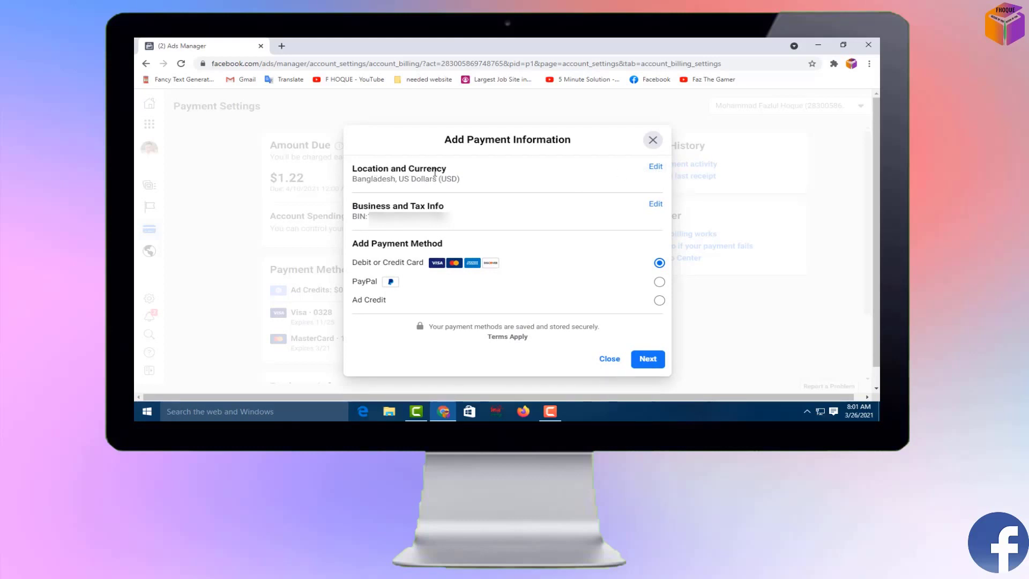
{"action": "left_click", "coordinate": [653, 169]}
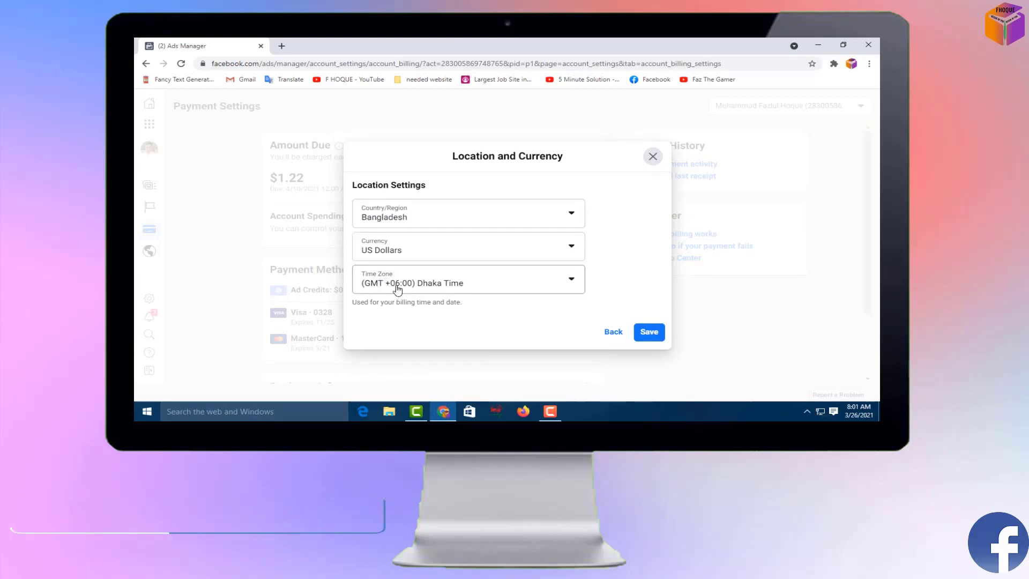
{"action": "left_click", "coordinate": [571, 251]}
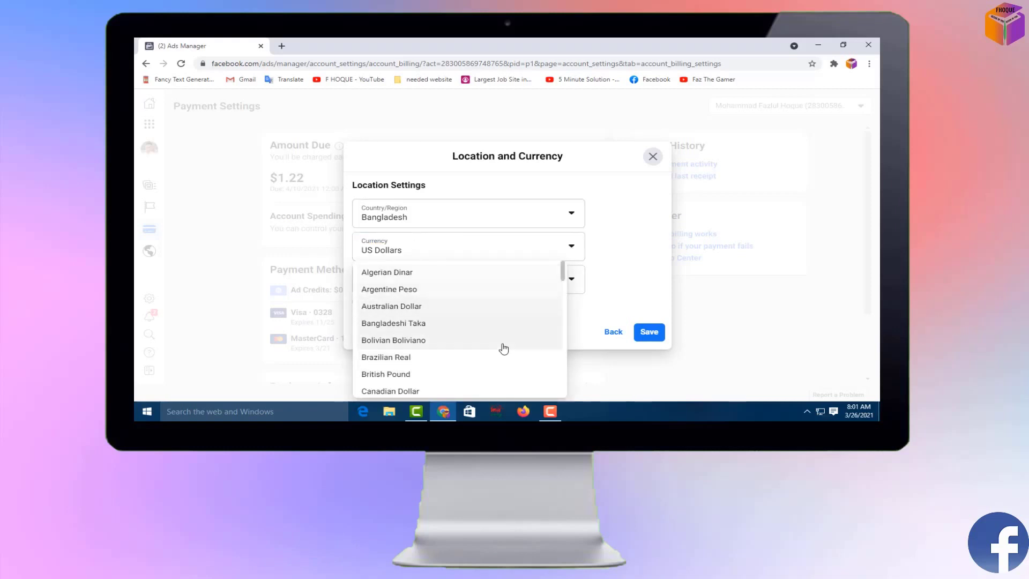
{"action": "left_click", "coordinate": [591, 251]}
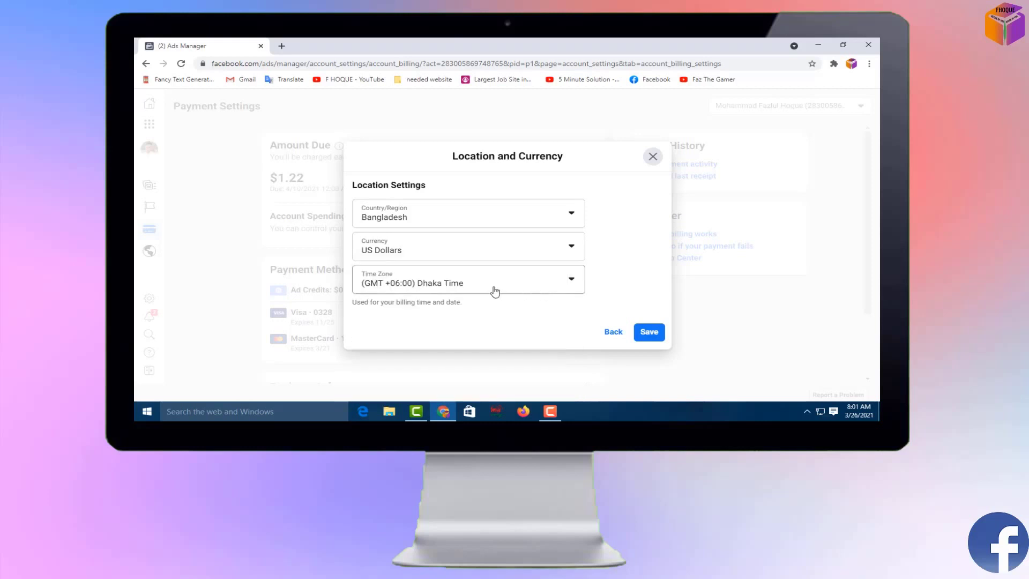
{"action": "left_click", "coordinate": [572, 284]}
{"action": "scroll", "coordinate": [459, 356], "scroll_direction": "down", "scroll_amount": 10}
{"action": "left_click", "coordinate": [599, 307]}
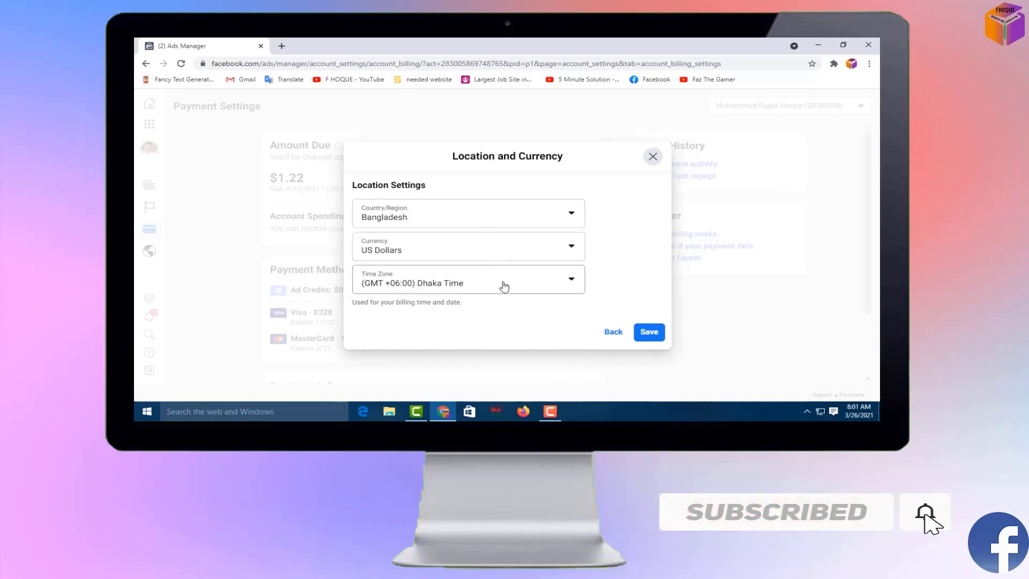
- Save Bangladesh and US Dollars (USD), then close the Add Payment Information dialog
{"action": "left_click", "coordinate": [649, 332]}
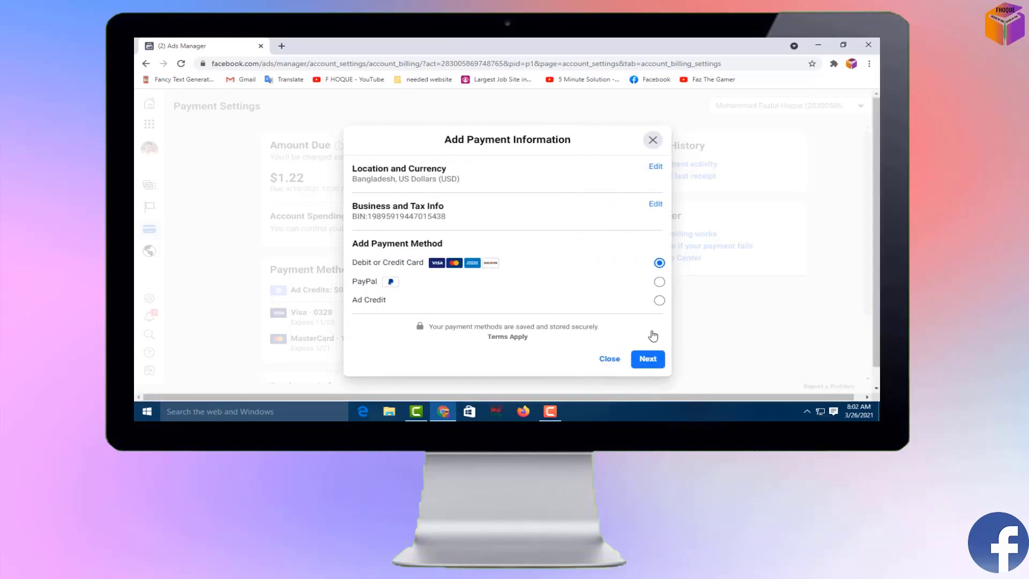
{"action": "left_click", "coordinate": [608, 359]}
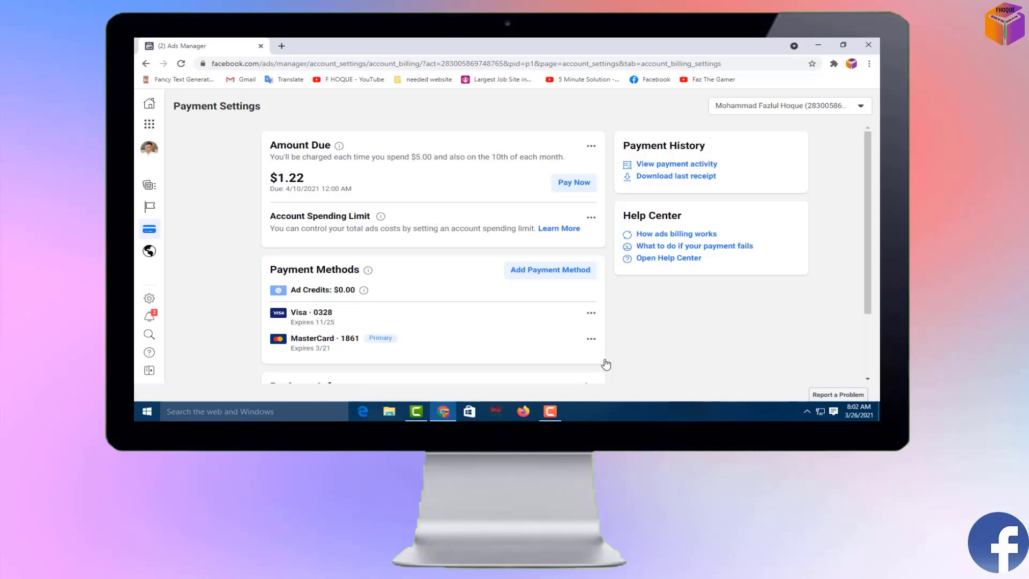